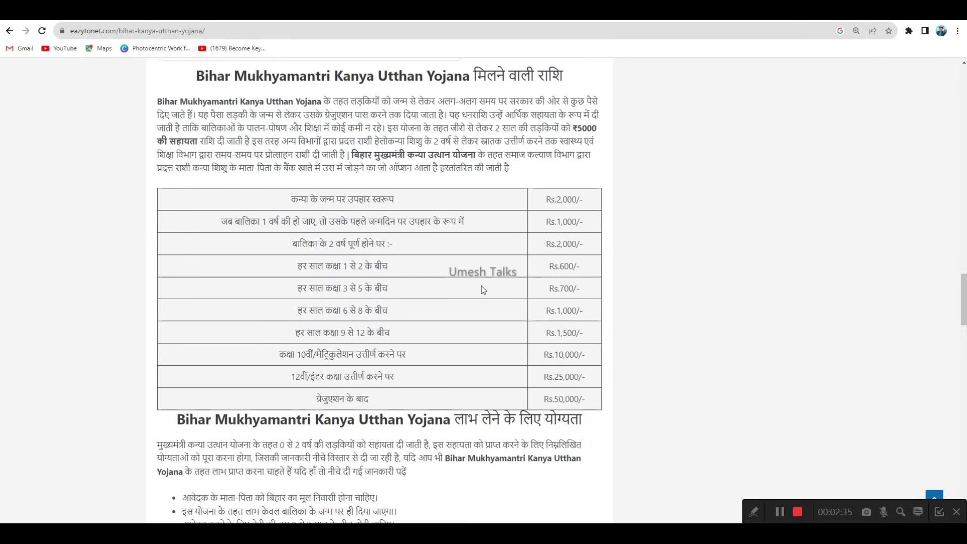
Review the scheme's eligibility, documents and application steps, and open the For Apply Online link under Important Links.
scroll(482, 289, "down", 4)
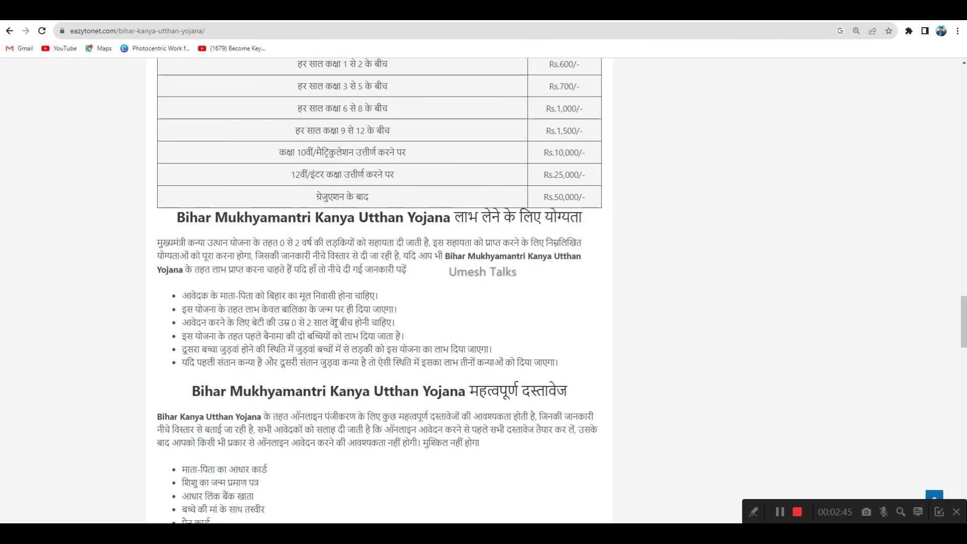
scroll(417, 325, "down", 2)
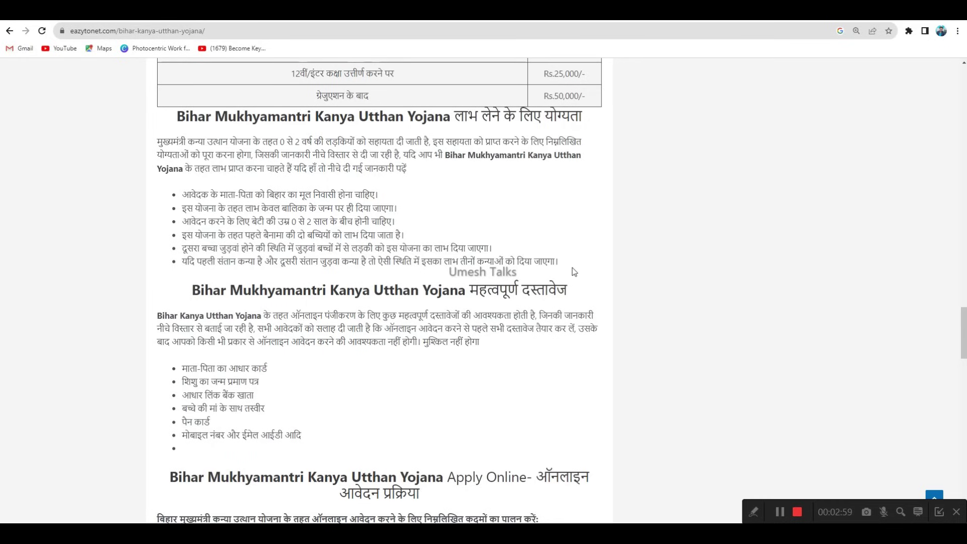
scroll(572, 277, "down", 3)
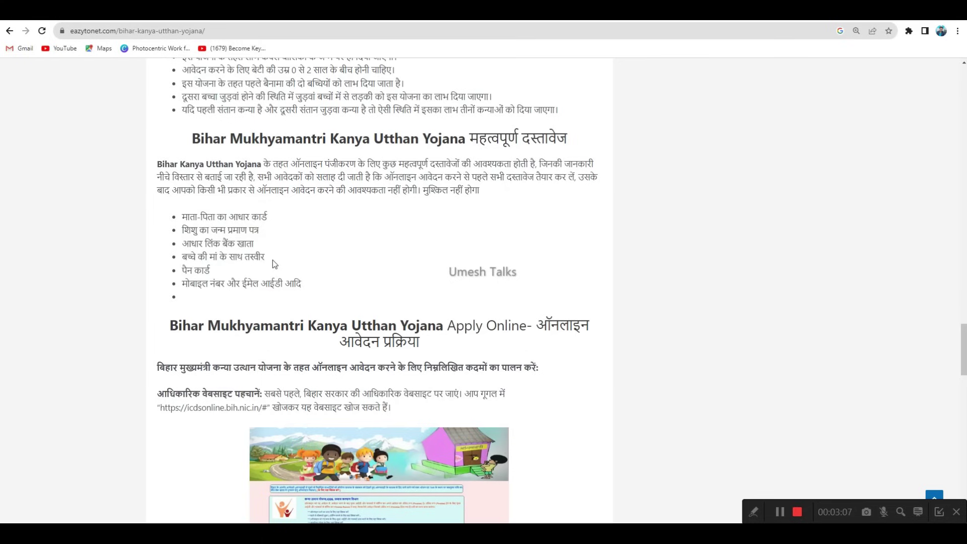
scroll(423, 287, "down", 13)
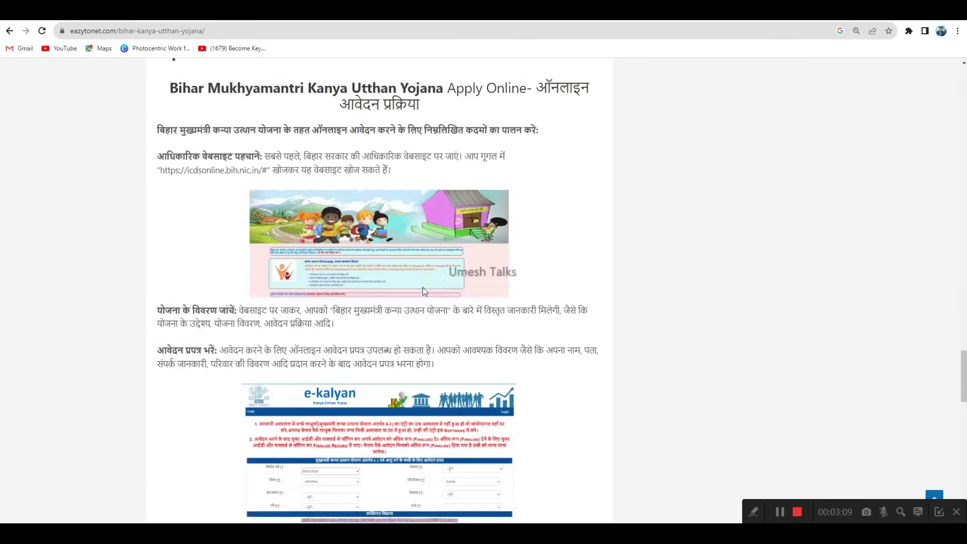
scroll(424, 292, "down", 1)
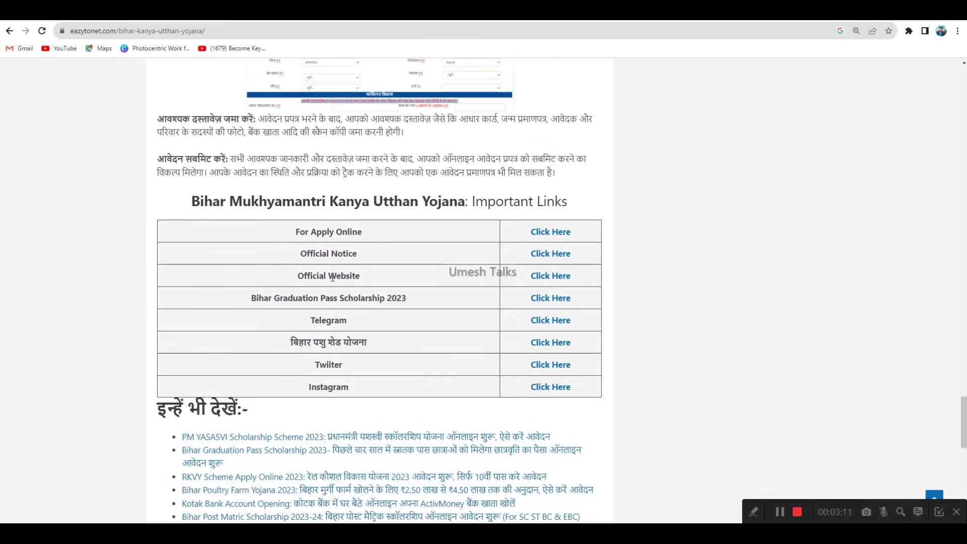
left_click_drag(292, 234, 363, 241)
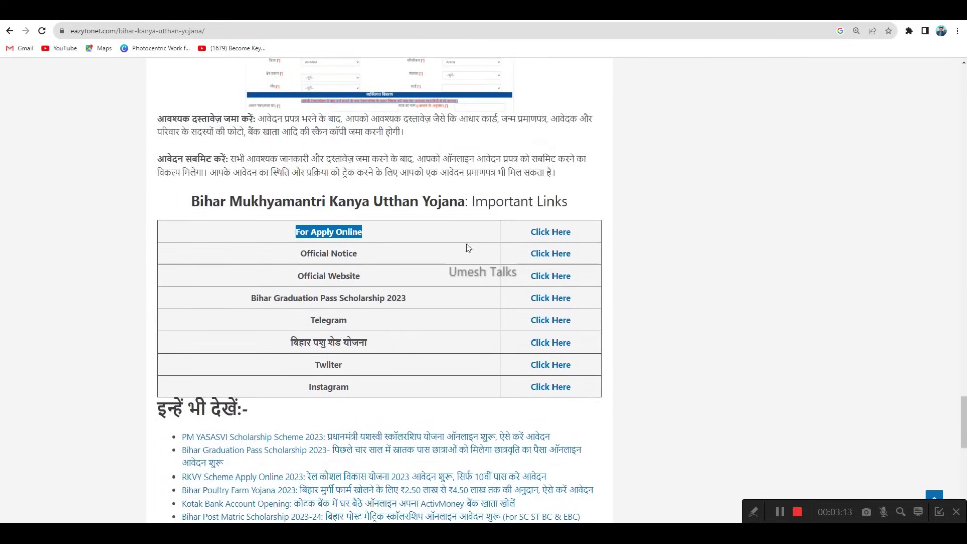
left_click(551, 233)
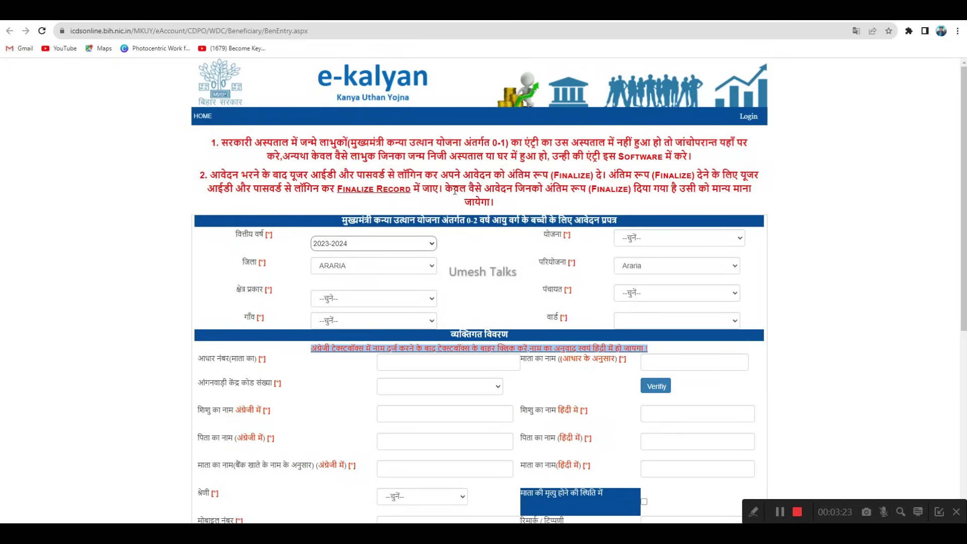
Read the two red instructions above the application form about hospital births and finalizing the record.
left_click_drag(222, 142, 352, 143)
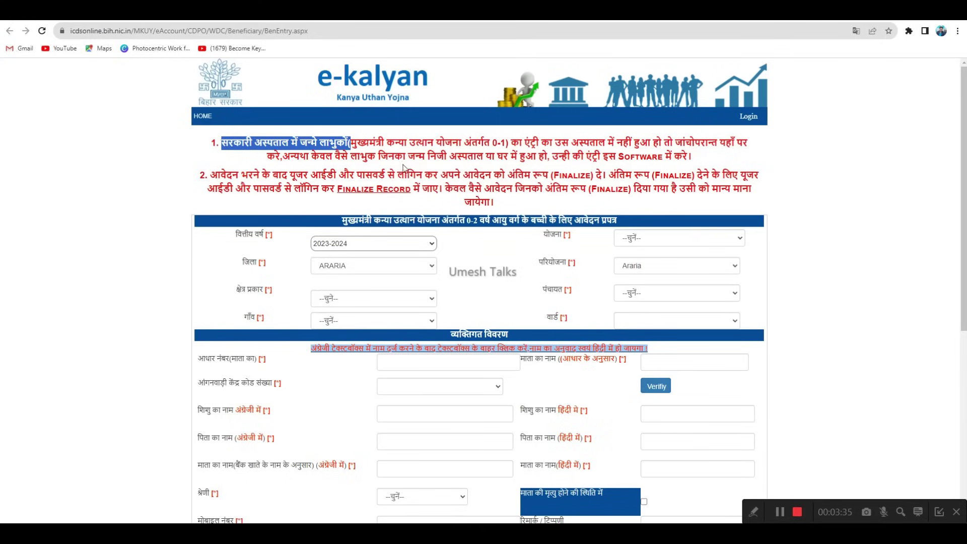
left_click(295, 159)
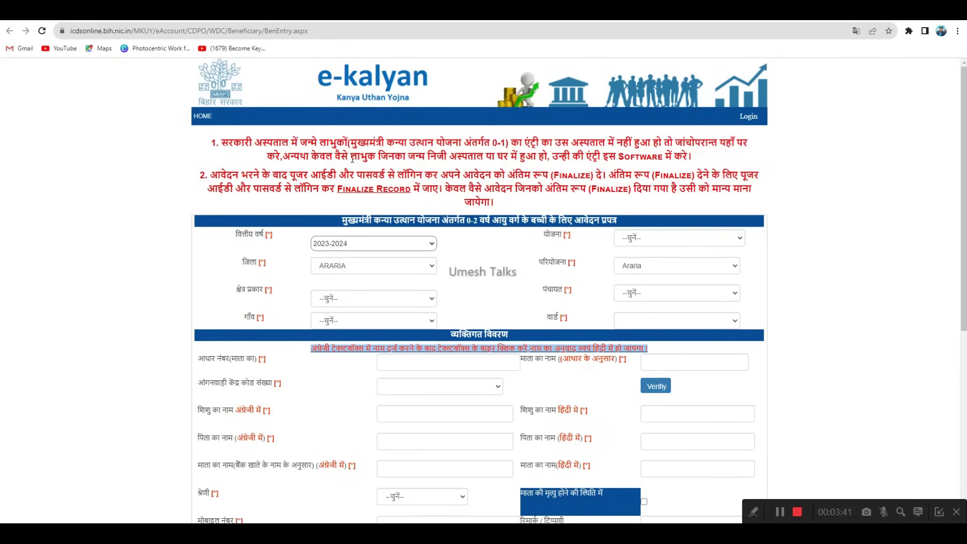
left_click_drag(290, 159, 692, 158)
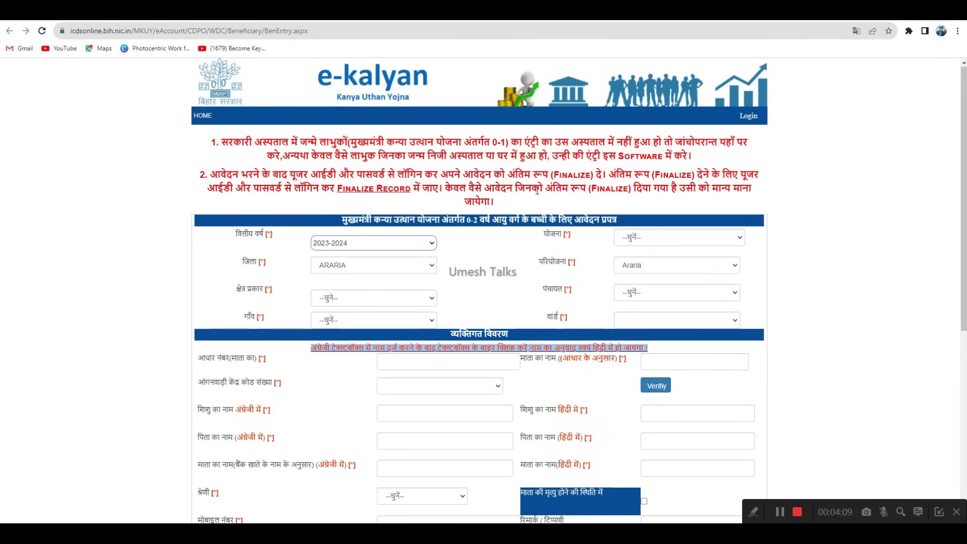
Check the financial year options and select Mukhyamantri Kanya Utthan Yojana (1-2) as the scheme.
scroll(537, 194, "down", 1)
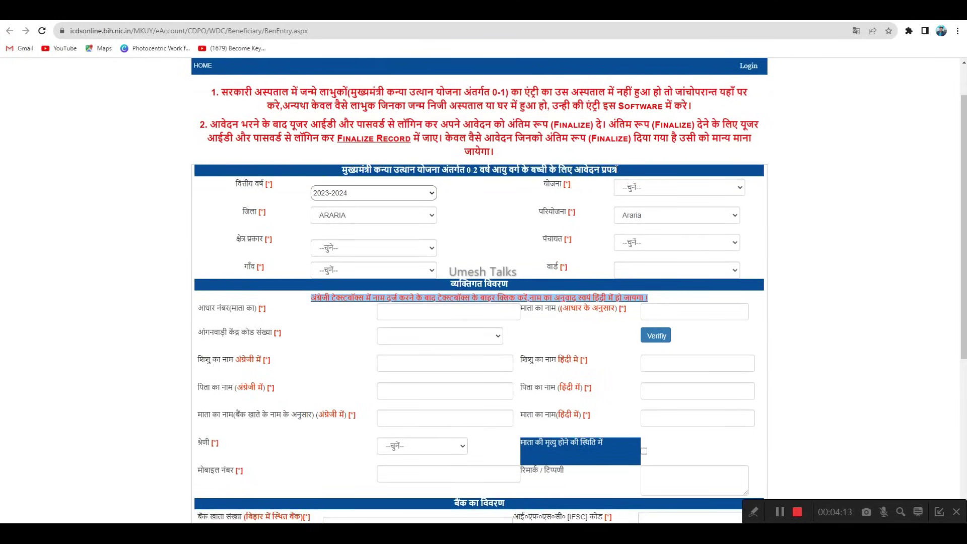
left_click(354, 193)
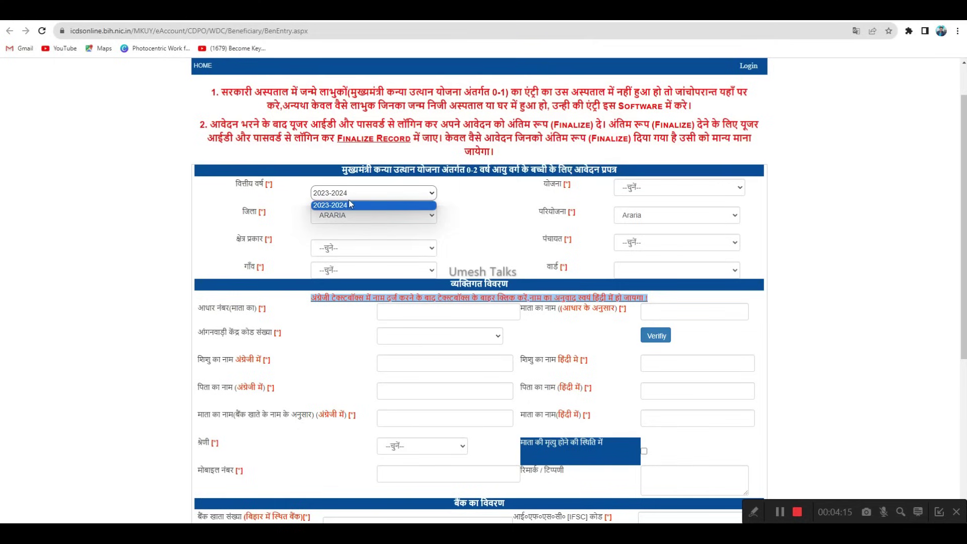
left_click(509, 191)
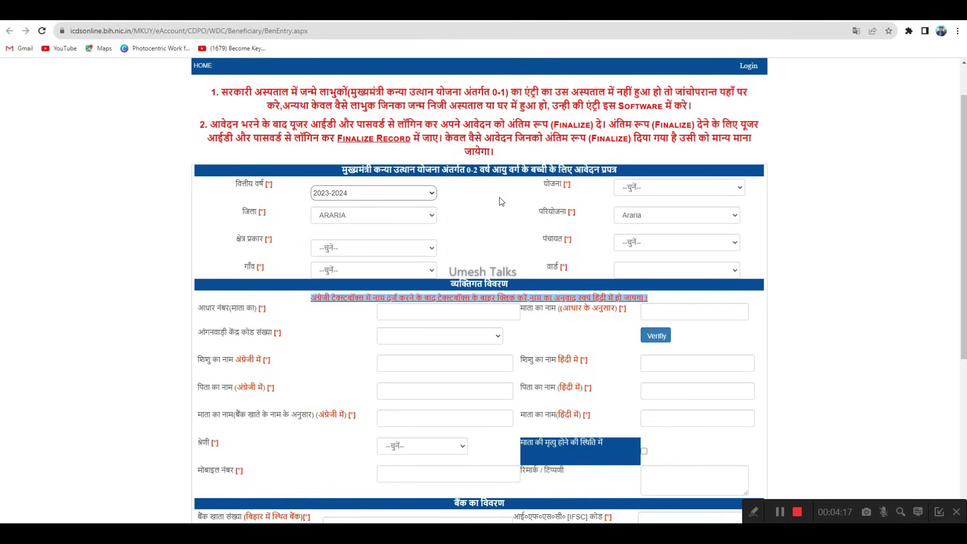
left_click(638, 190)
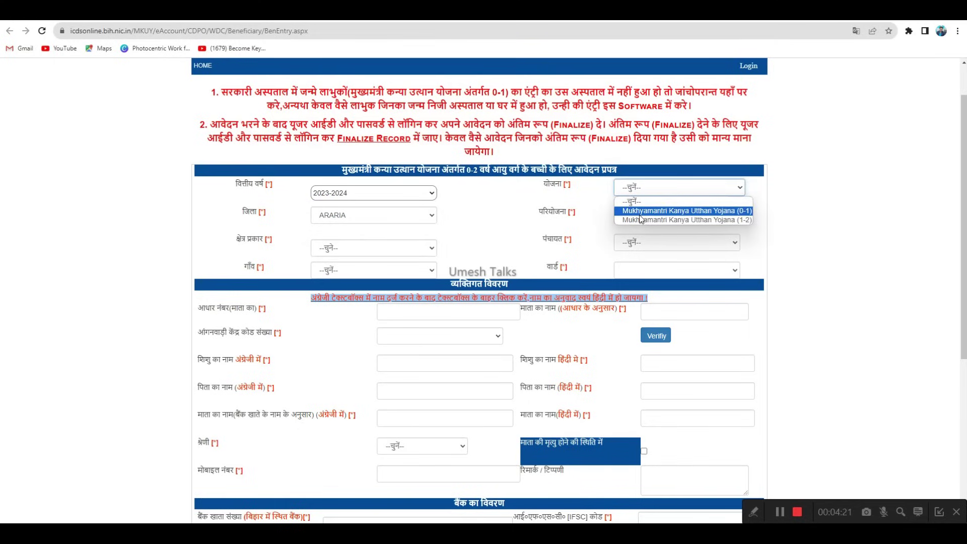
left_click(738, 212)
left_click(701, 190)
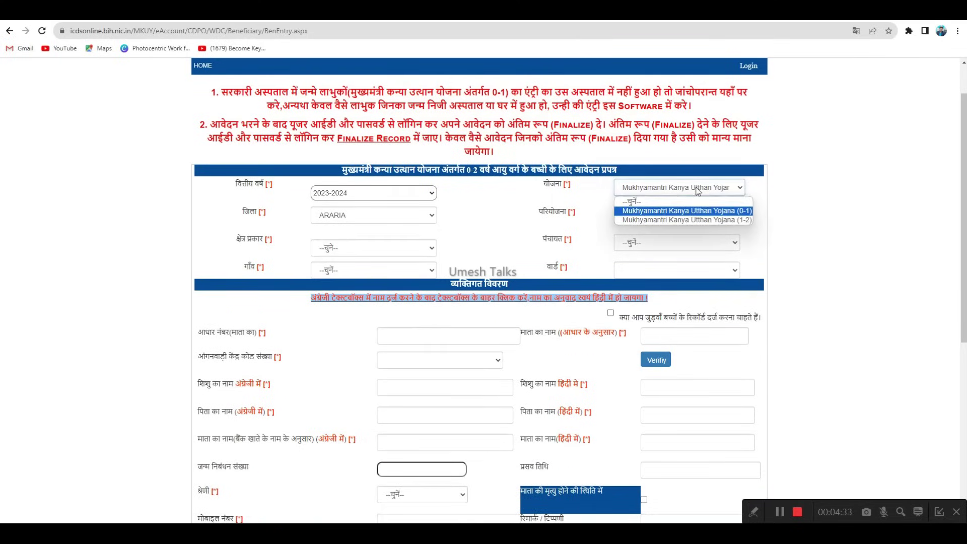
left_click(708, 220)
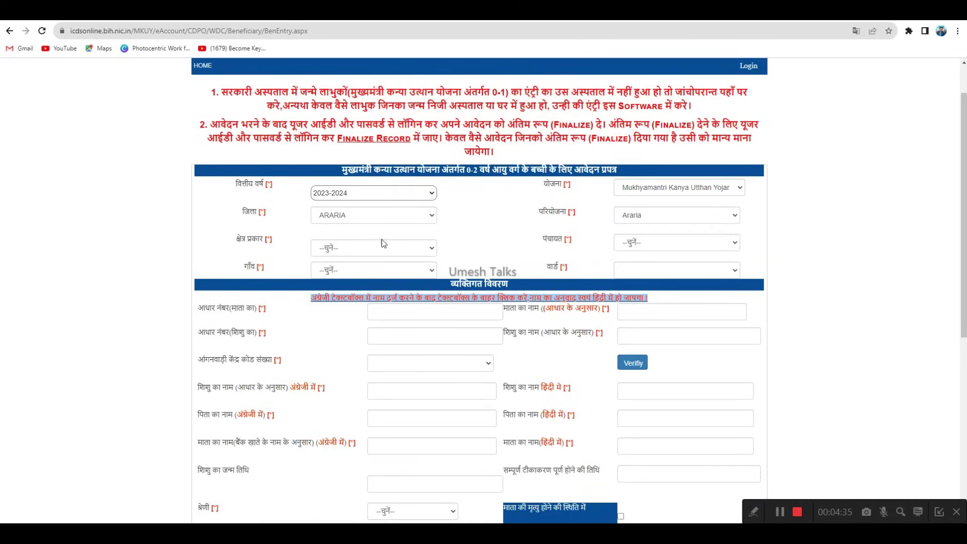
Set the district to GOPALGANJ, the project to Barauli and the area type to ग्रामीण (rural).
left_click(337, 219)
left_click(350, 310)
left_click(643, 216)
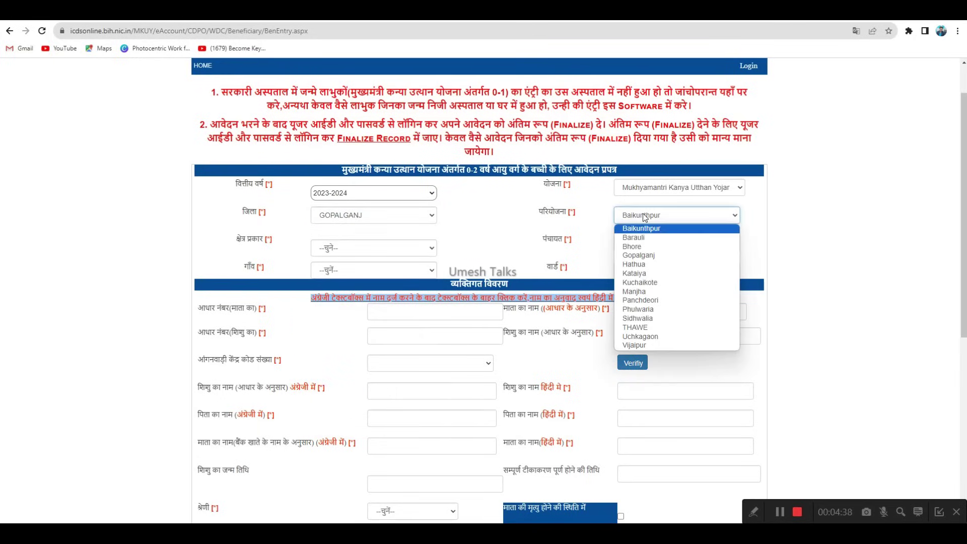
left_click(633, 238)
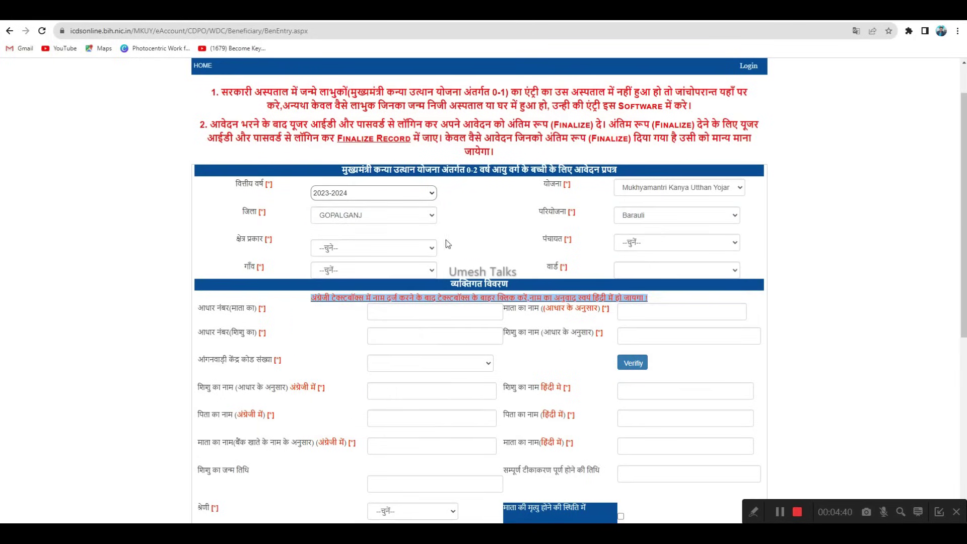
left_click(340, 249)
left_click(341, 272)
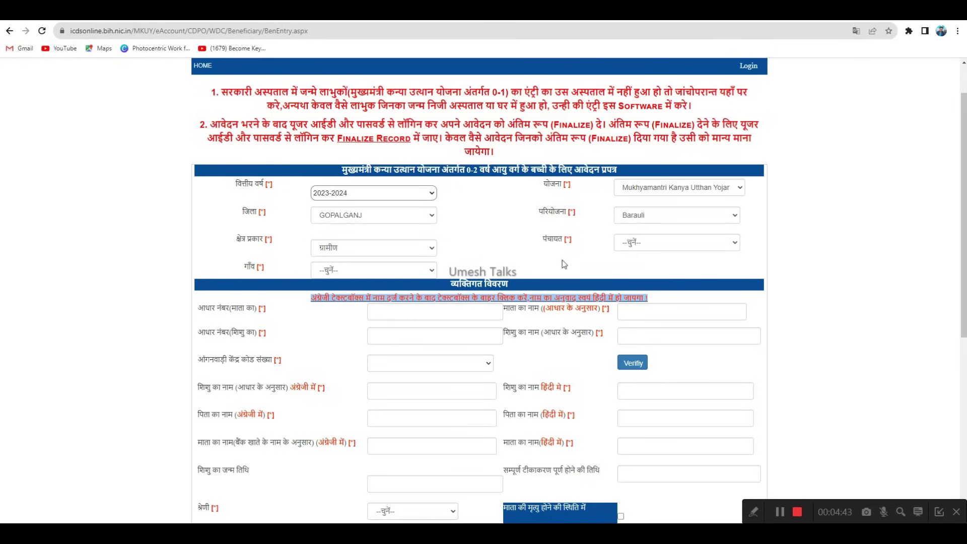
Set the panchayat to KAHLA, the village to Kahla and the ward to WARD-04.
left_click(641, 243)
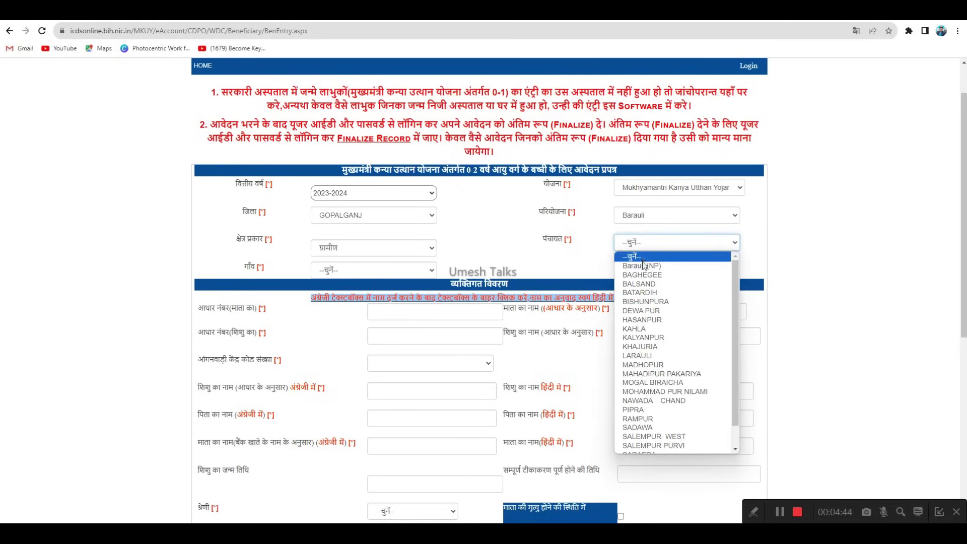
left_click(643, 330)
left_click(343, 273)
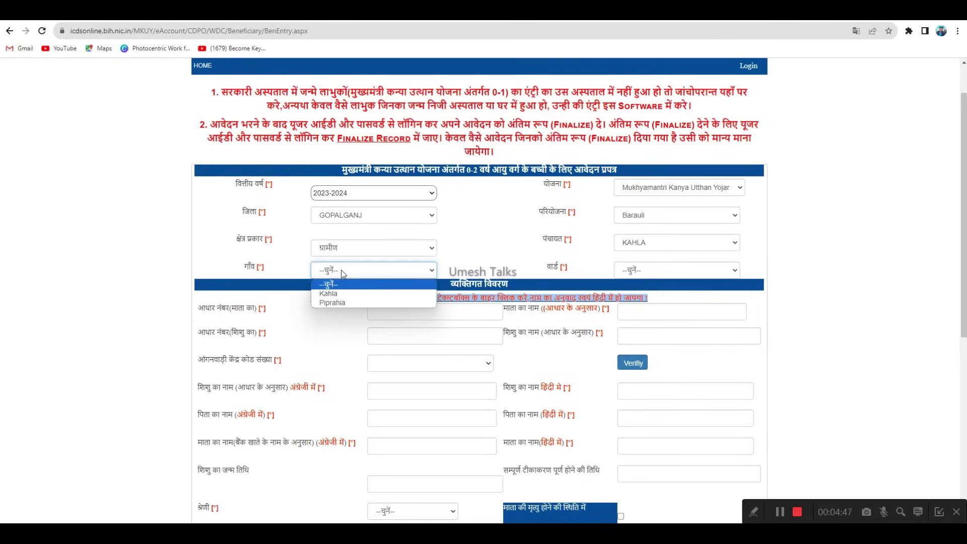
left_click(330, 293)
left_click(669, 270)
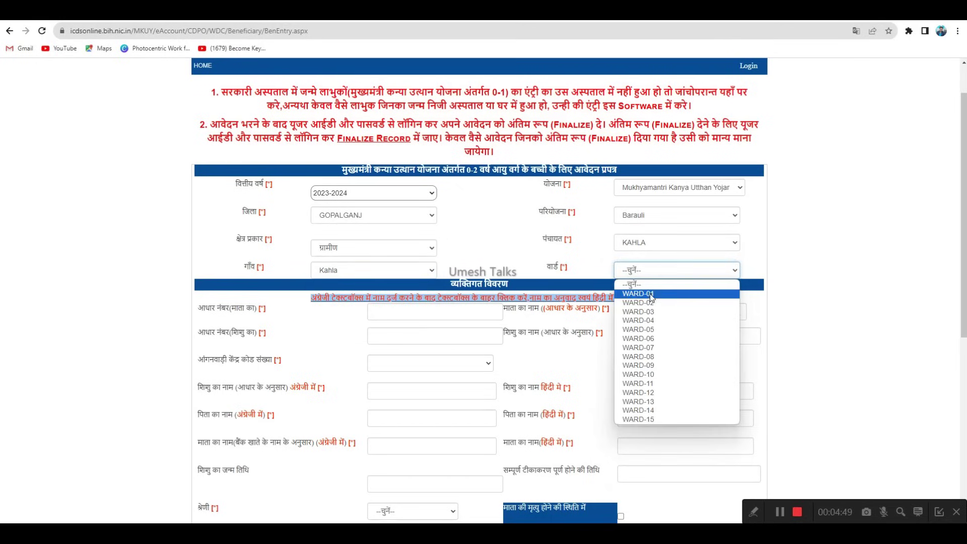
left_click(648, 321)
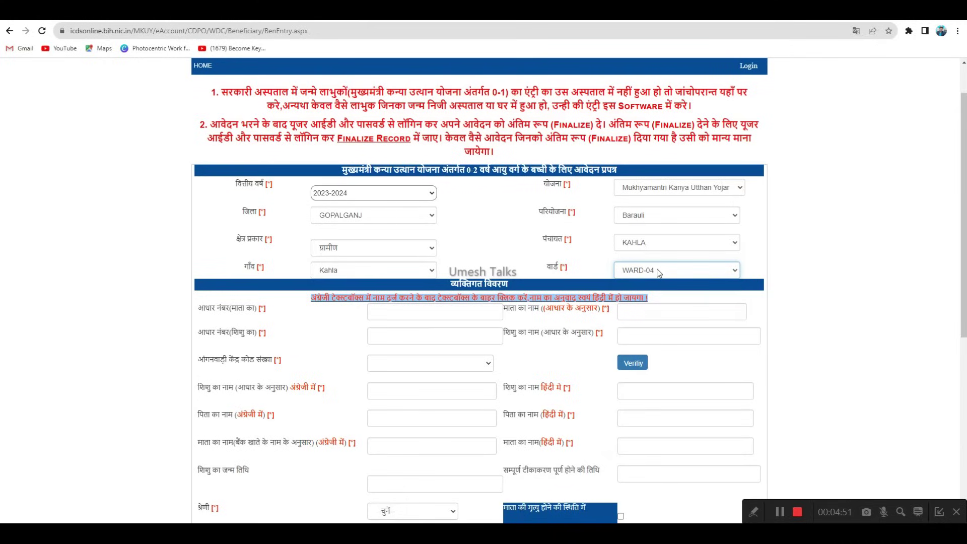
Compare the personal-details fields by switching the scheme to Mukhyamantri Kanya Utthan Yojana (0-1) and back to (1-2).
scroll(584, 256, "down", 1)
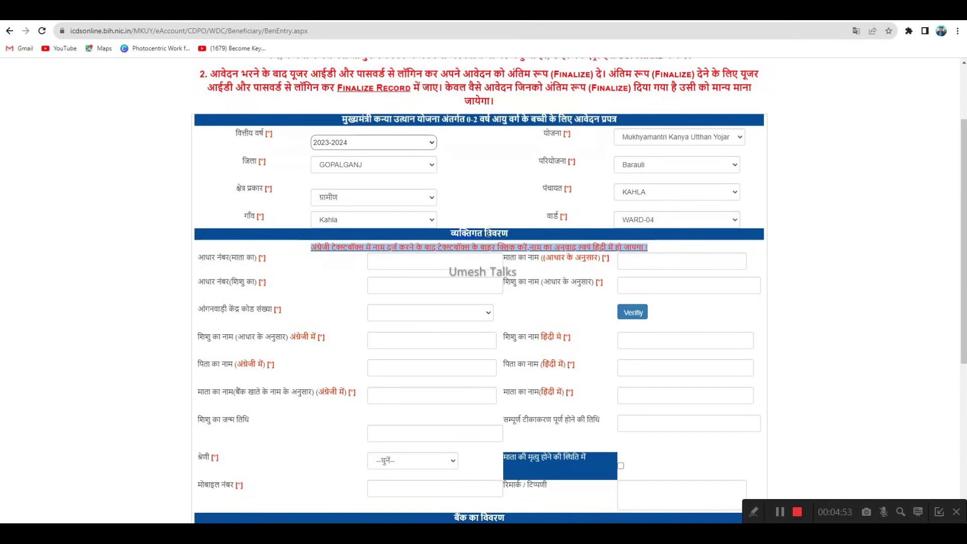
scroll(502, 234, "down", 1)
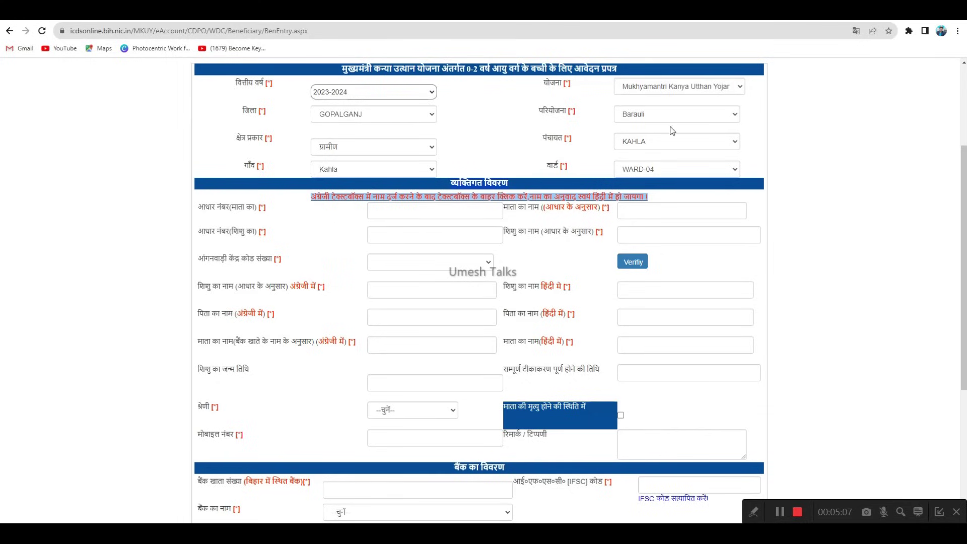
left_click(686, 86)
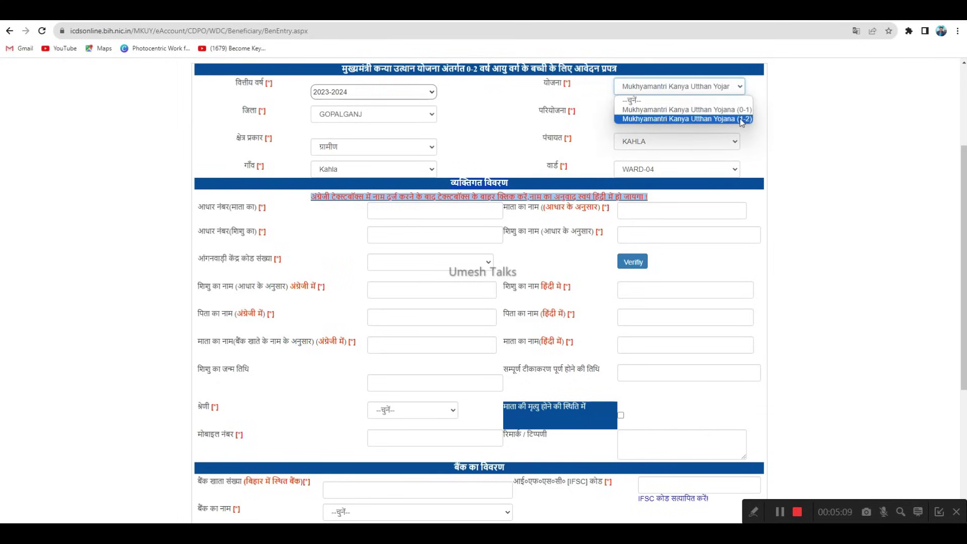
left_click(686, 110)
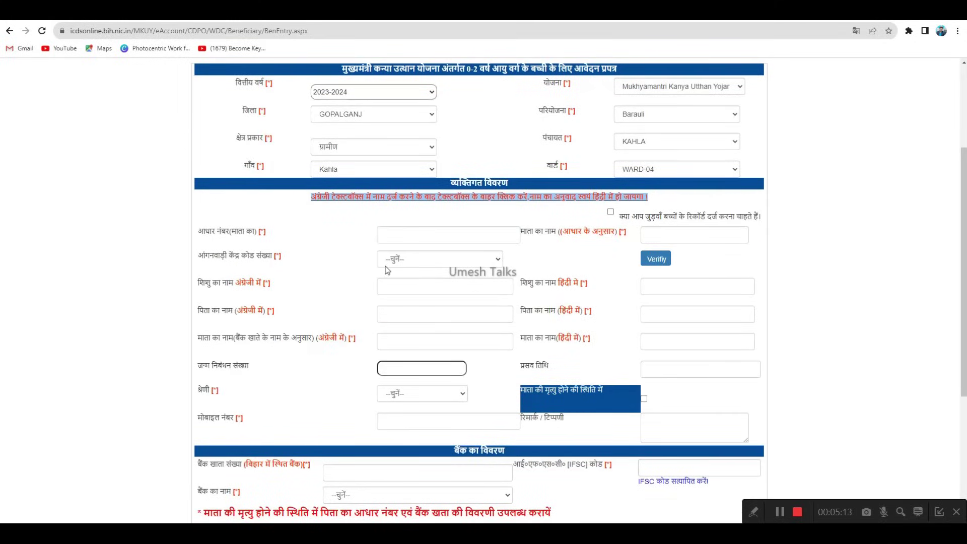
scroll(578, 252, "up", 1)
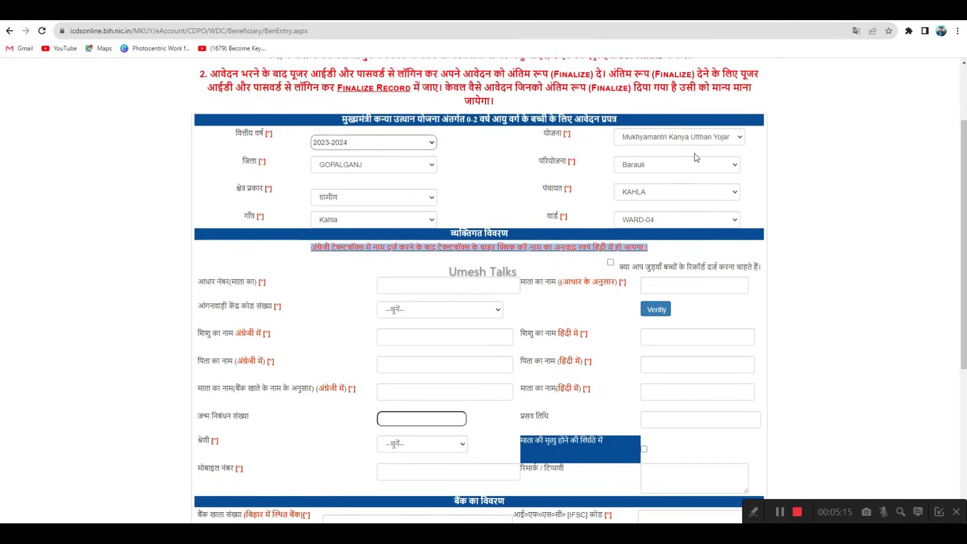
left_click(705, 137)
left_click(707, 169)
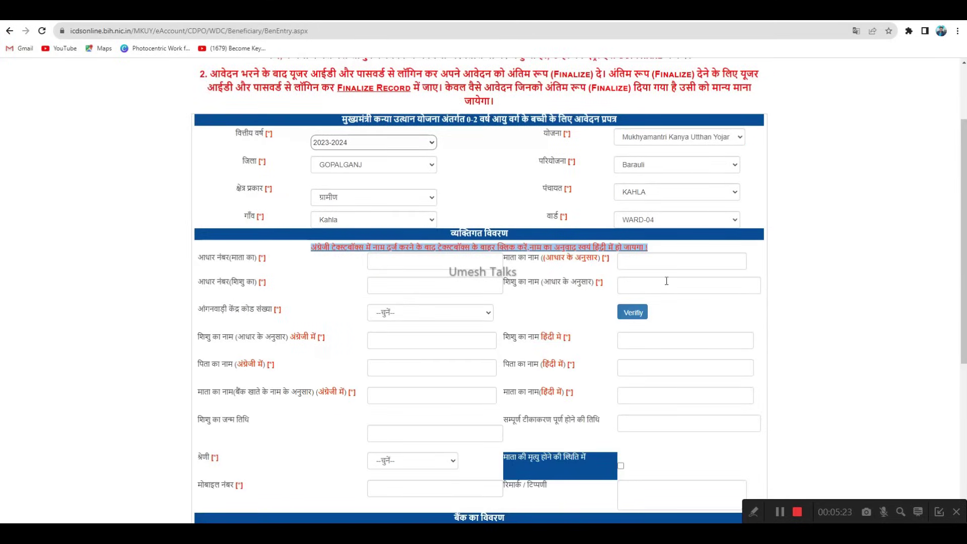
Select KAHLA RAMAI RAI KE TOLA as the Anganwadi centre in the personal details.
left_click(403, 314)
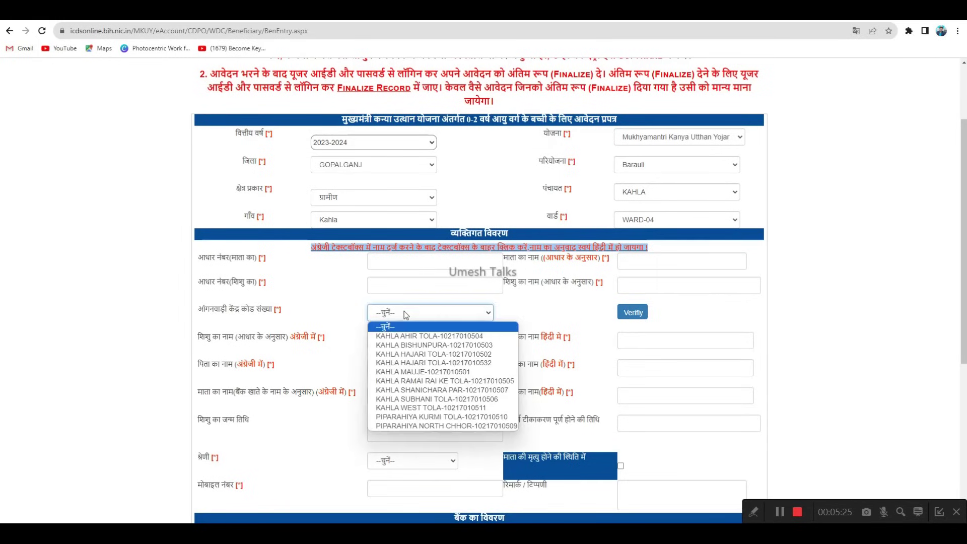
left_click(417, 382)
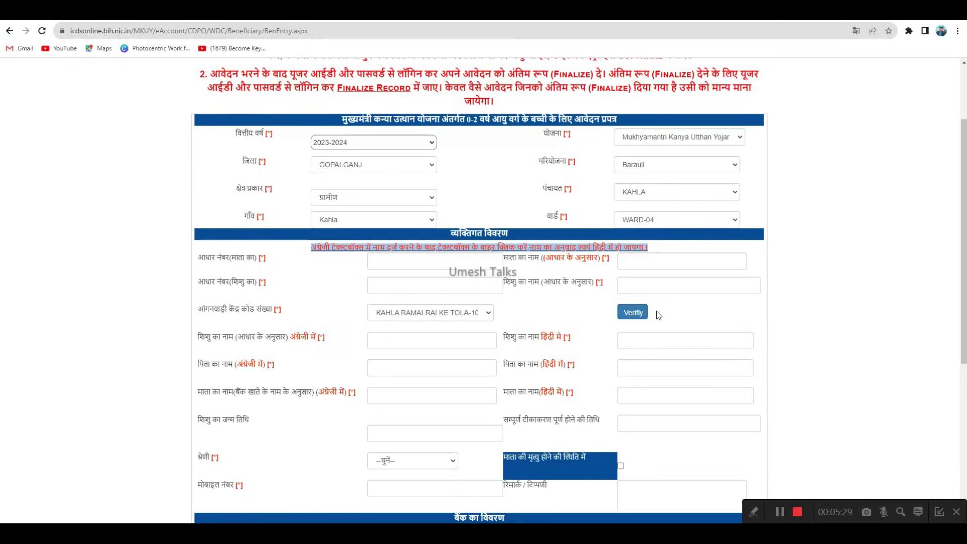
Examine the remaining personal-details fields and the calendar of the child's date-of-birth field, leaving the date empty.
scroll(570, 303, "down", 2)
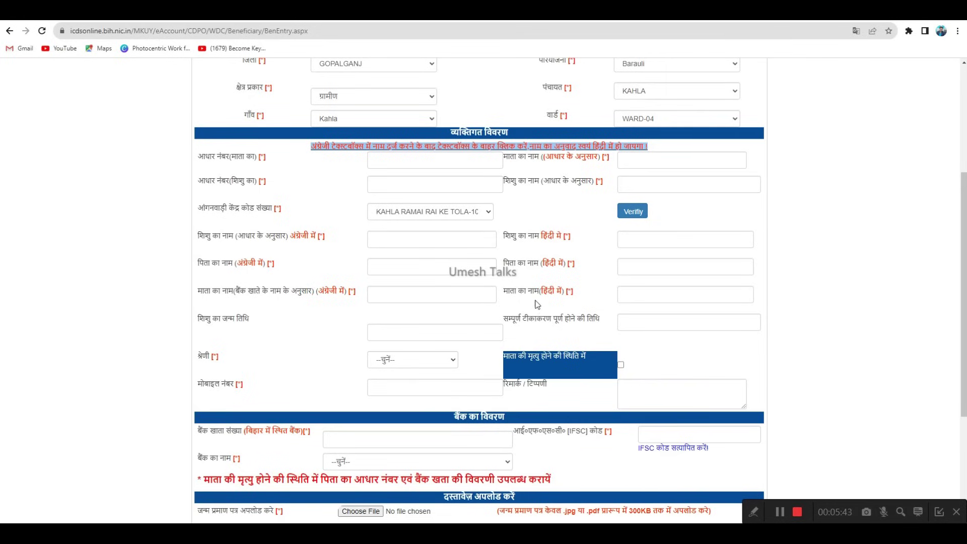
scroll(666, 292, "down", 1)
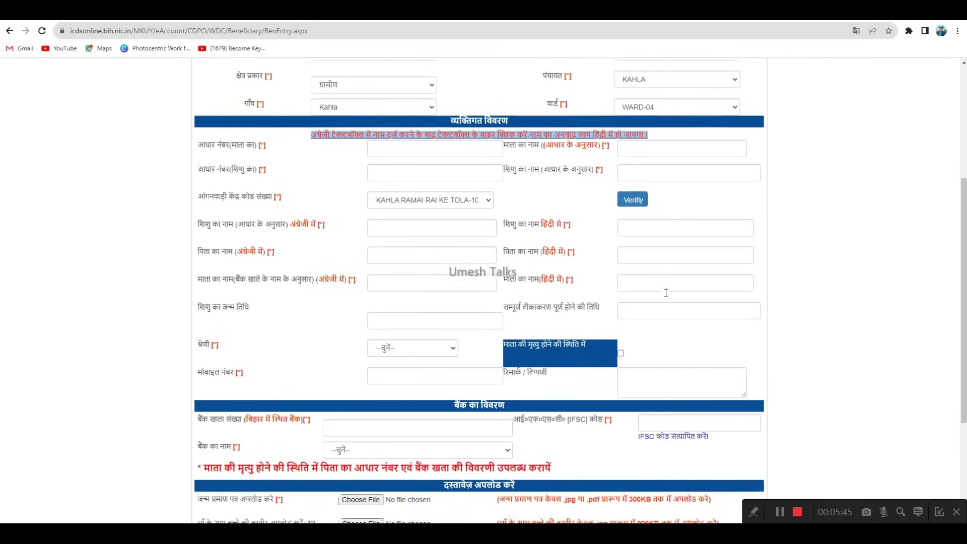
left_click(417, 277)
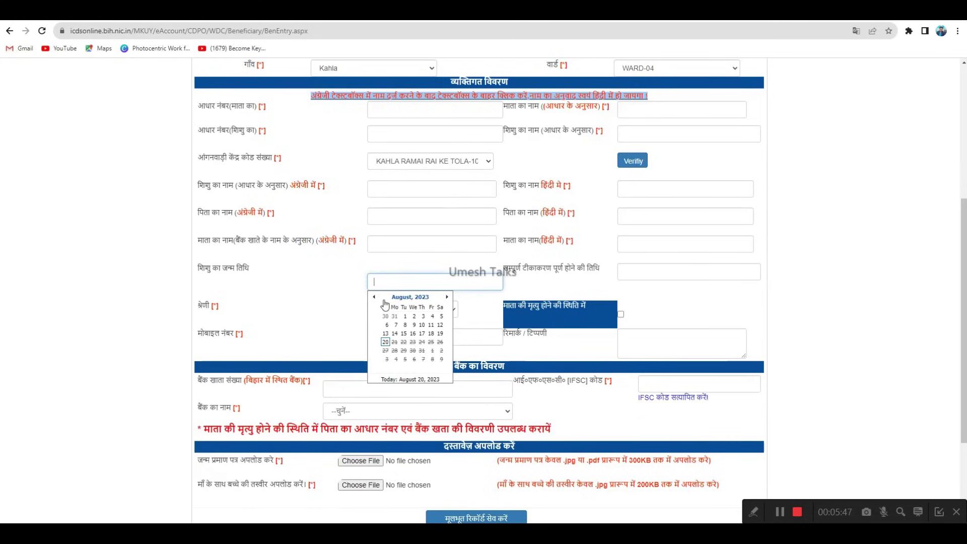
left_click(516, 290)
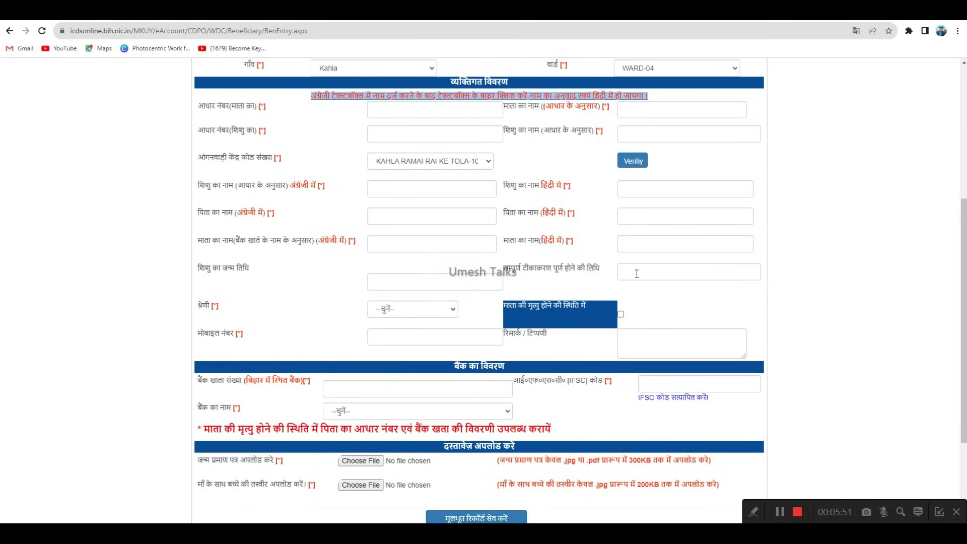
Set the applicant's category (श्रेणी) to EBC in the personal details.
left_click(385, 309)
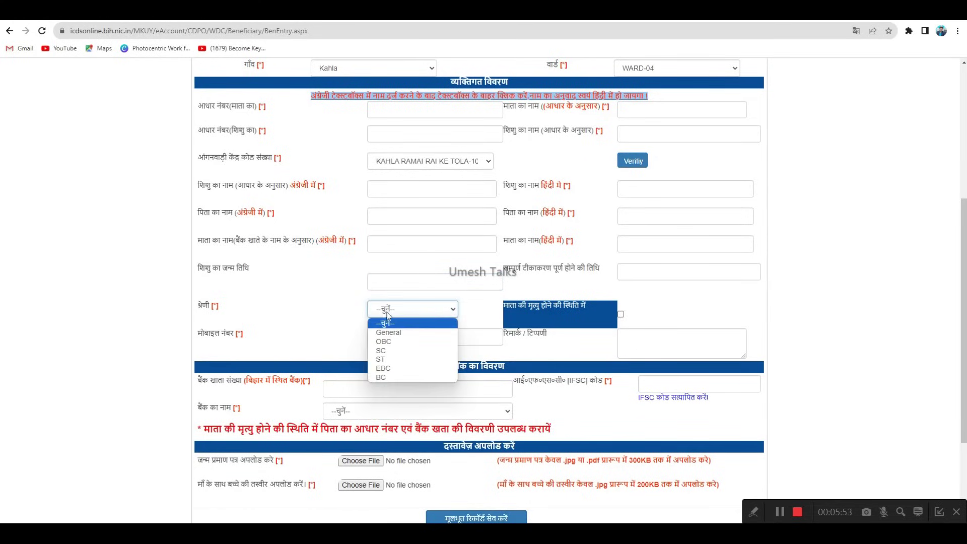
left_click(393, 369)
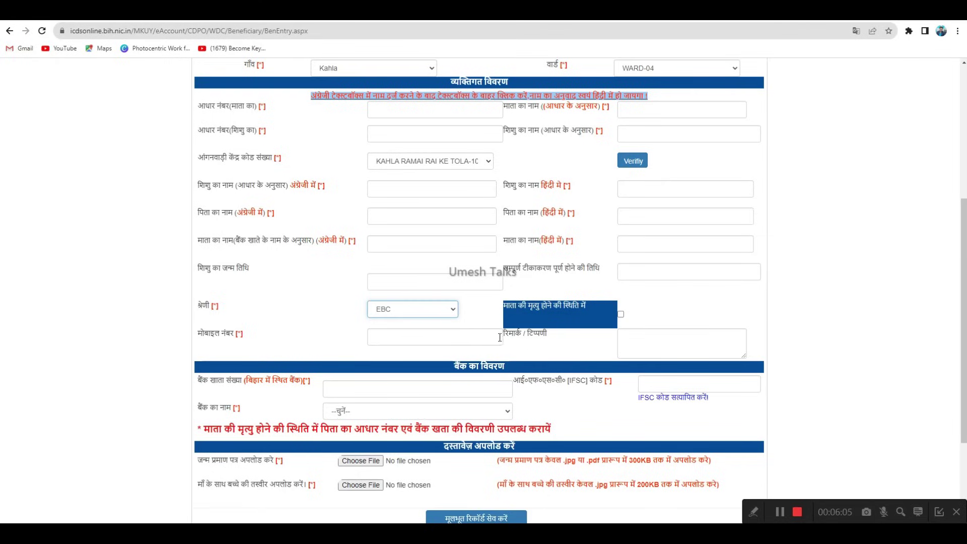
Examine the bank-details fields, the bank-name choices and the document-upload requirements, leaving them all empty.
scroll(642, 342, "down", 2)
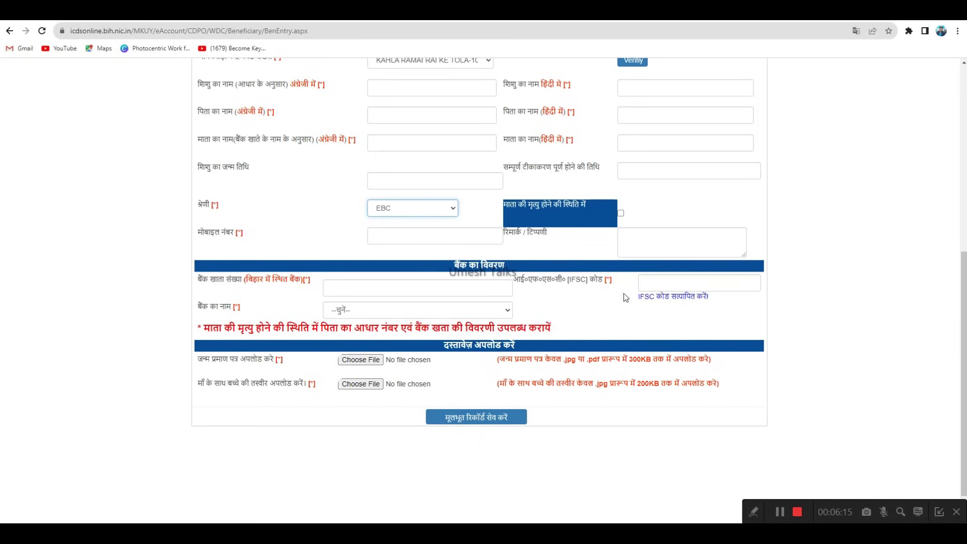
left_click(327, 310)
left_click(565, 300)
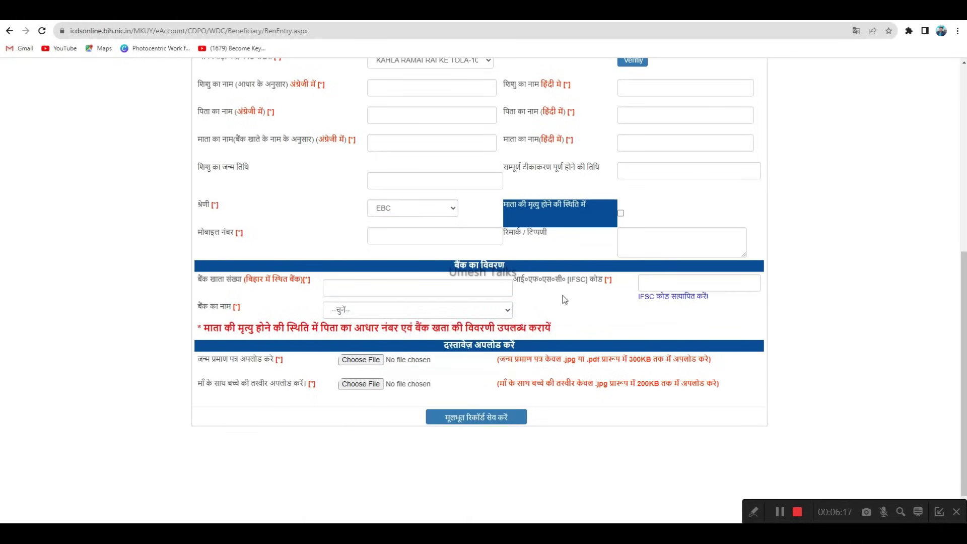
scroll(241, 295, "down", 1)
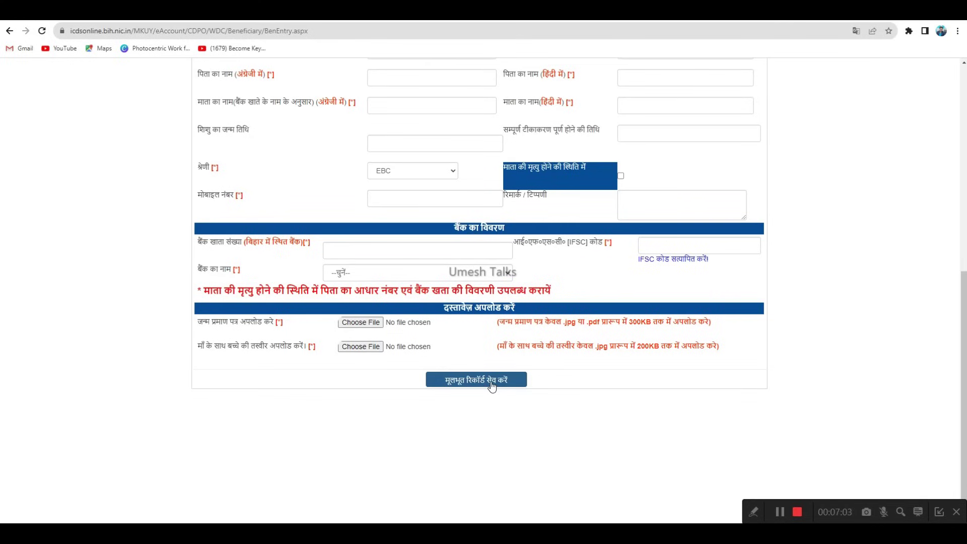
Review the second instruction above the form about logging in to finalize the application, highlighting its opening words, and look over the form again.
scroll(491, 386, "up", 8)
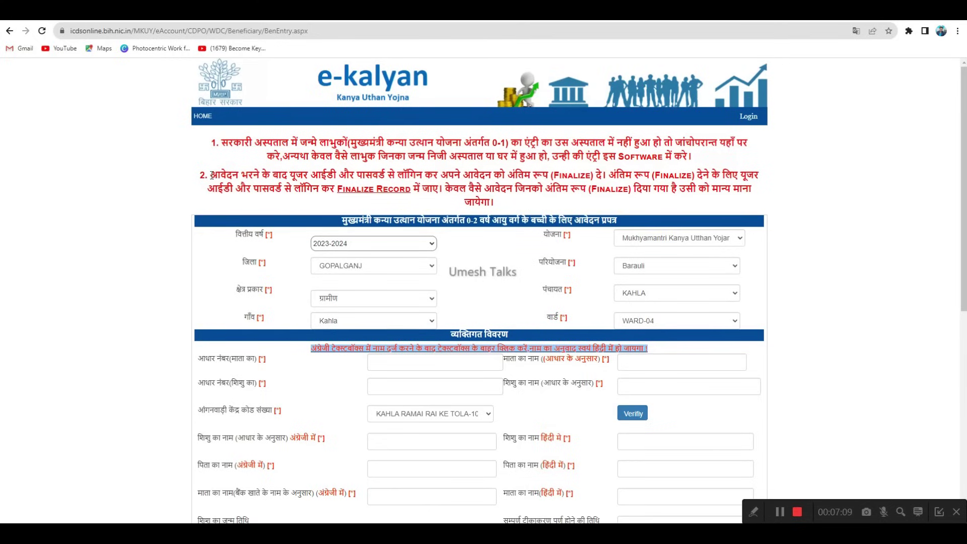
left_click_drag(212, 175, 555, 175)
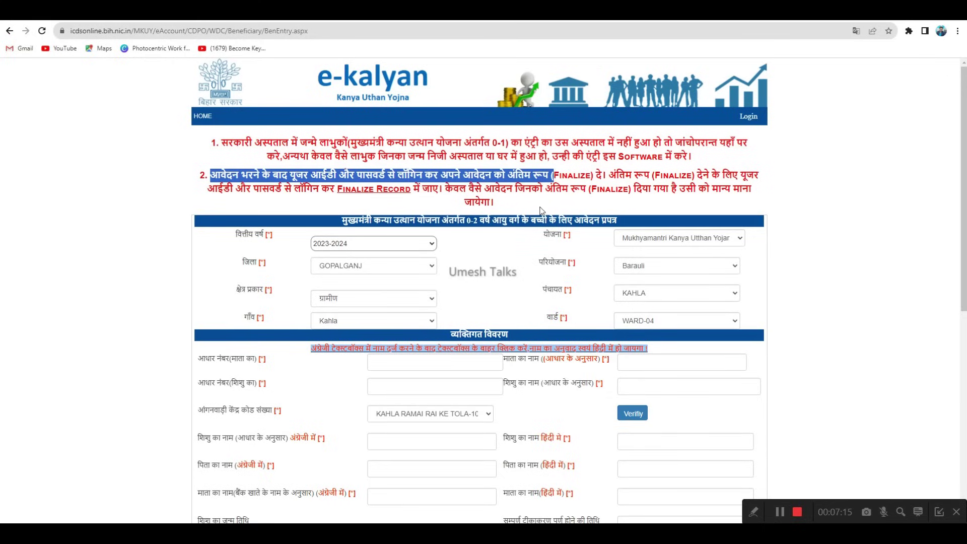
scroll(542, 209, "down", 3)
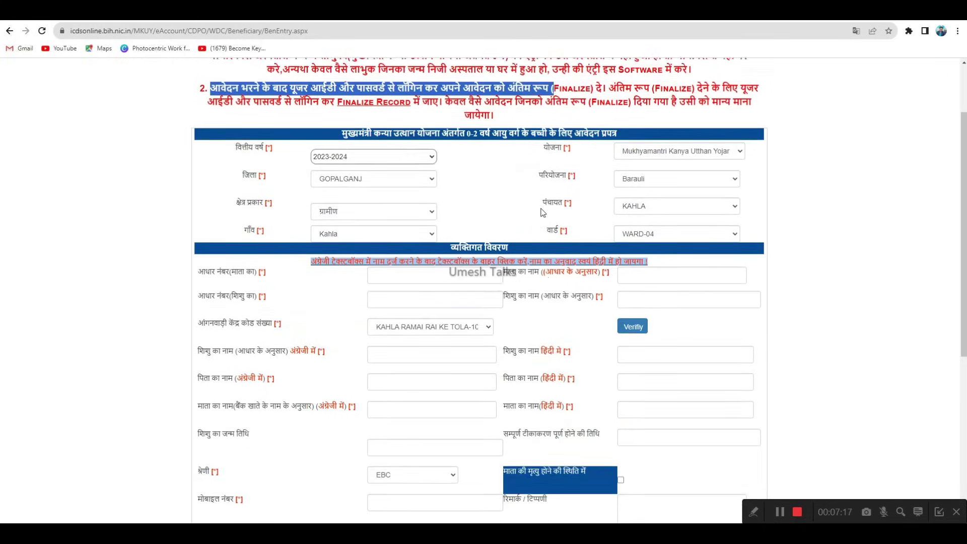
scroll(551, 295, "down", 5)
scroll(554, 304, "up", 8)
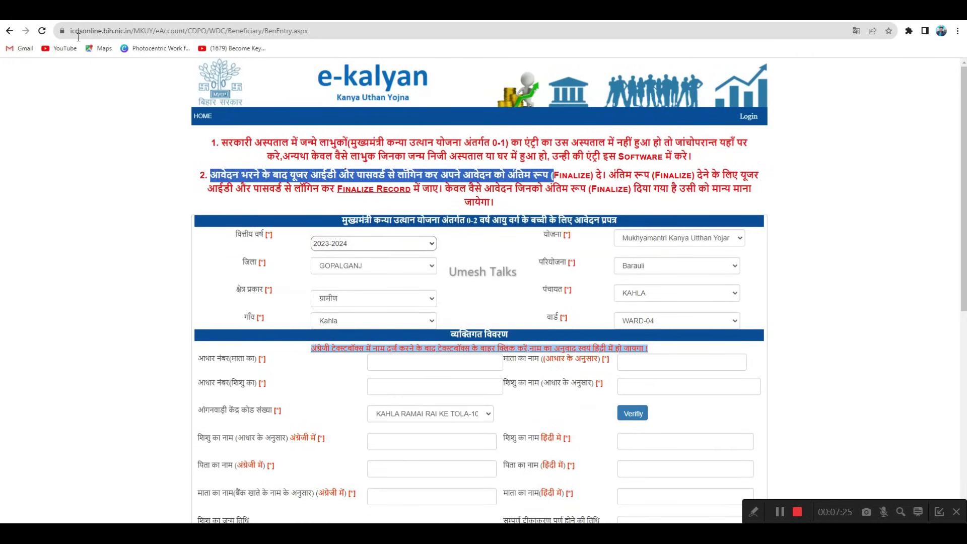
Switch to the eazytonet.com article on the scheme and review the assistance table, highlighting the amounts for birth through two years of age.
left_click(79, 11)
scroll(371, 283, "up", 20)
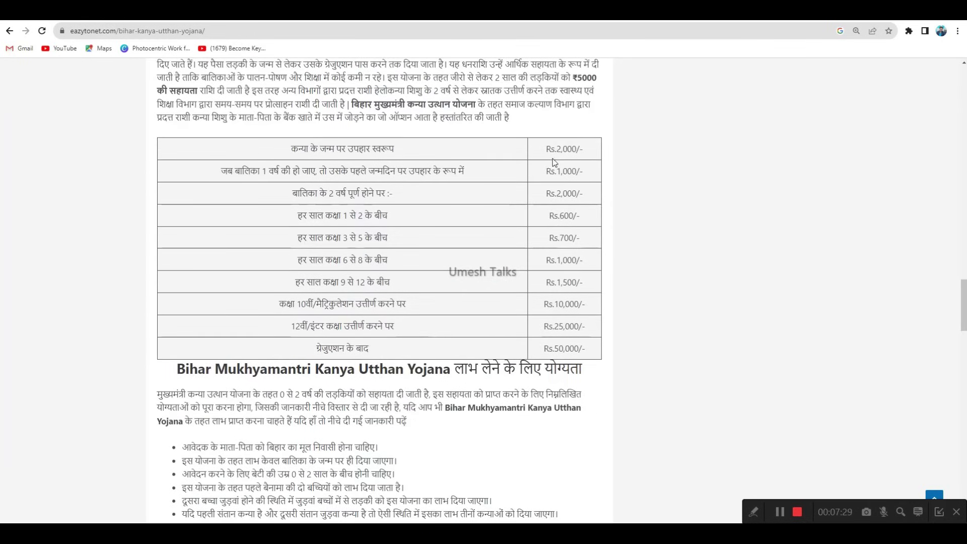
double_click(560, 149)
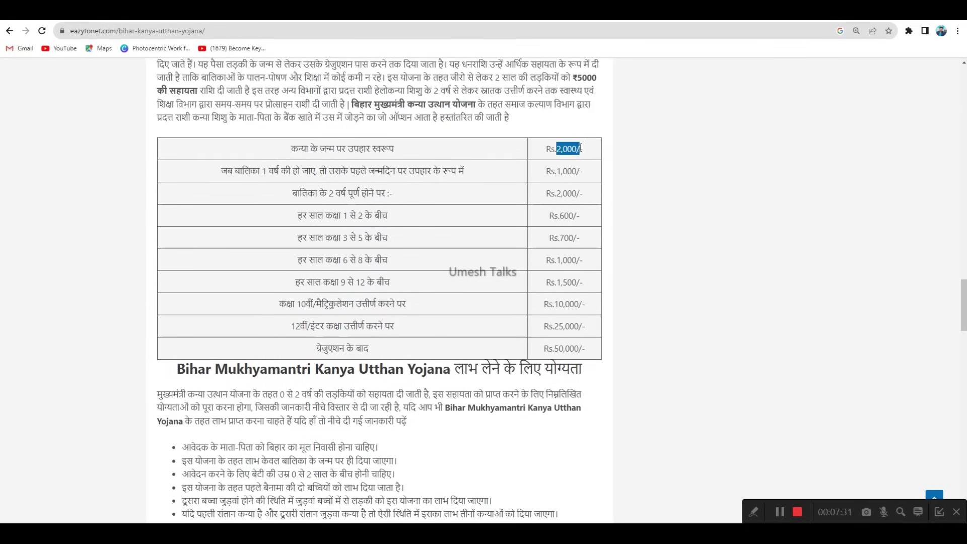
double_click(564, 171)
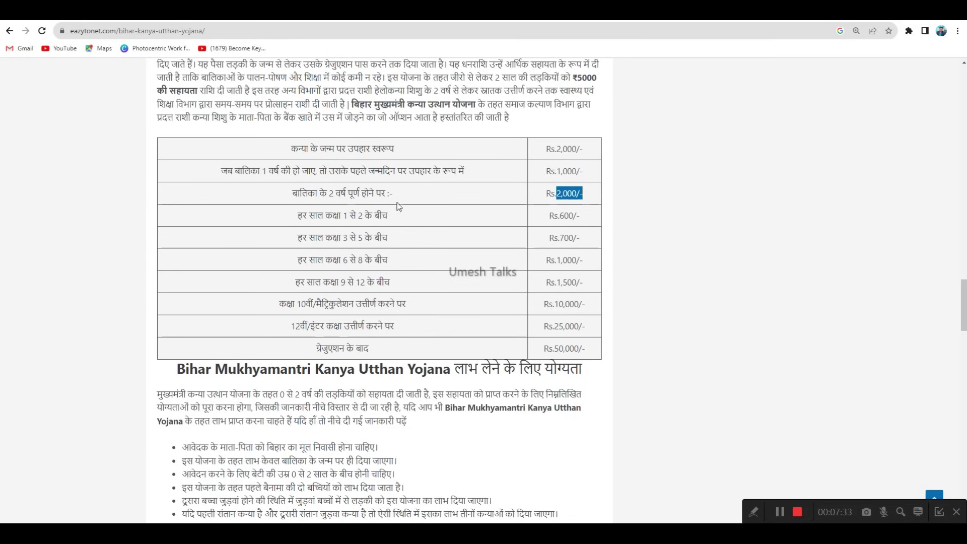